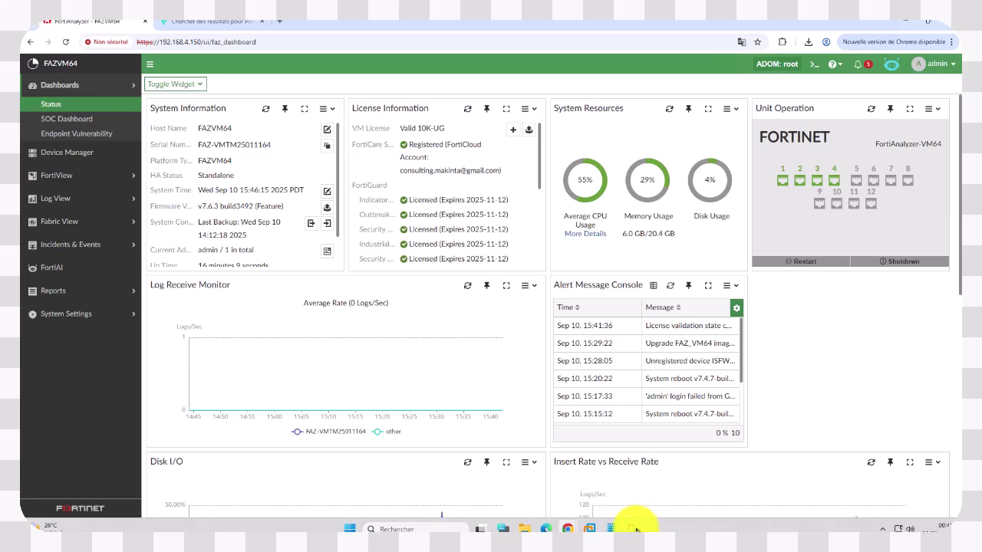
# Step: Switch to the network diagram in Snipping Tool, sketch a red line from FGT-EDGE to FortiAnalyser, and undo the pen strokes
pyautogui.click(631, 527)
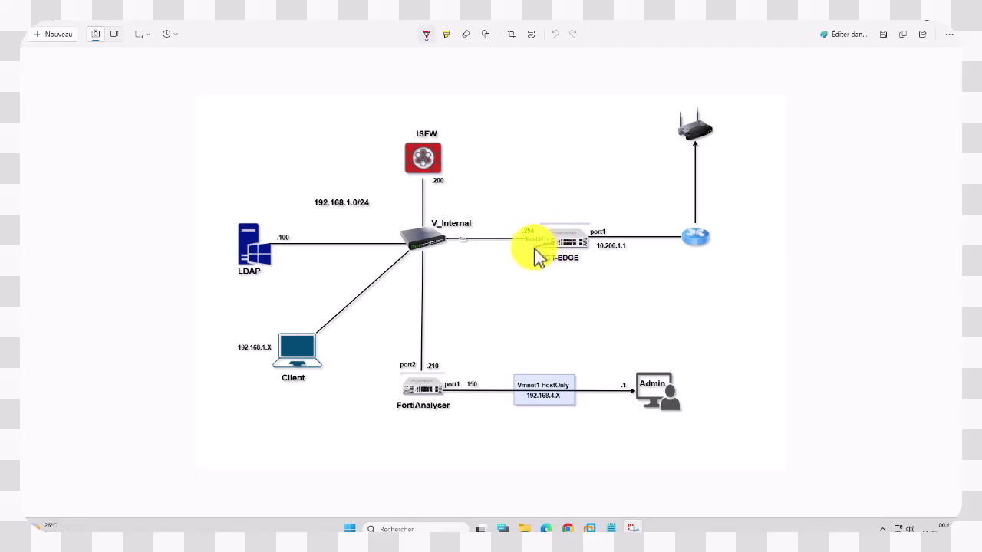
pyautogui.moveTo(504, 263)
pyautogui.mouseDown()
pyautogui.moveTo(449, 384)
pyautogui.moveTo(439, 381)
pyautogui.mouseUp()
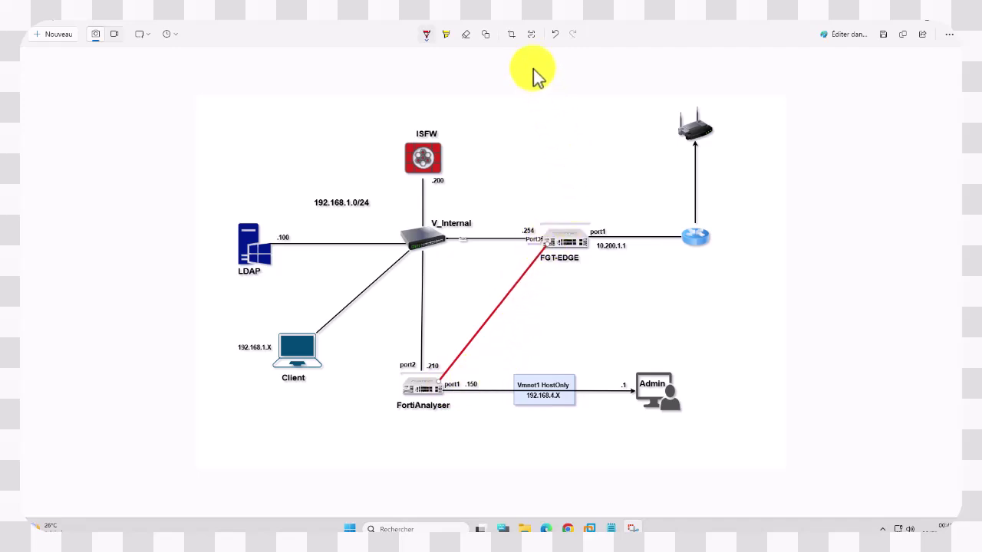
pyautogui.click(554, 36)
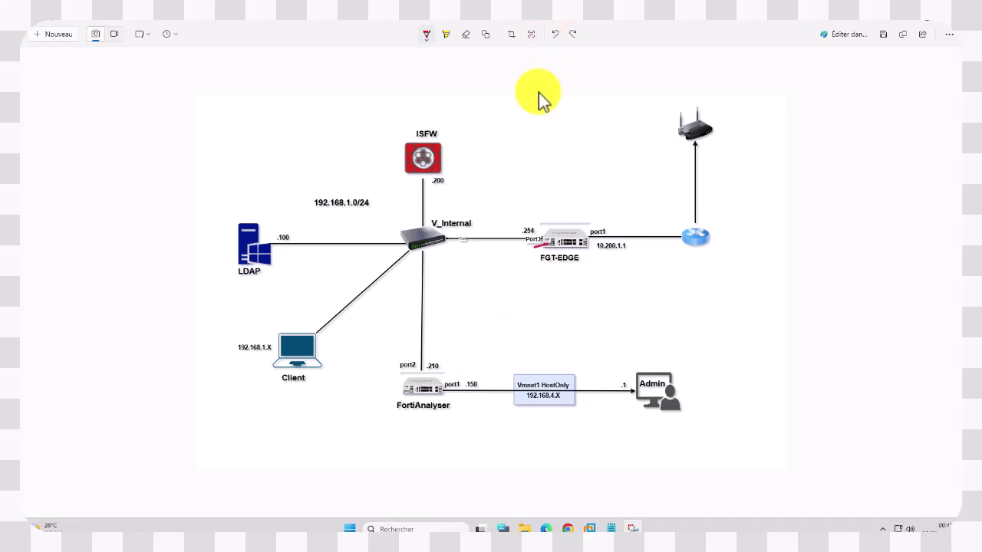
pyautogui.click(555, 37)
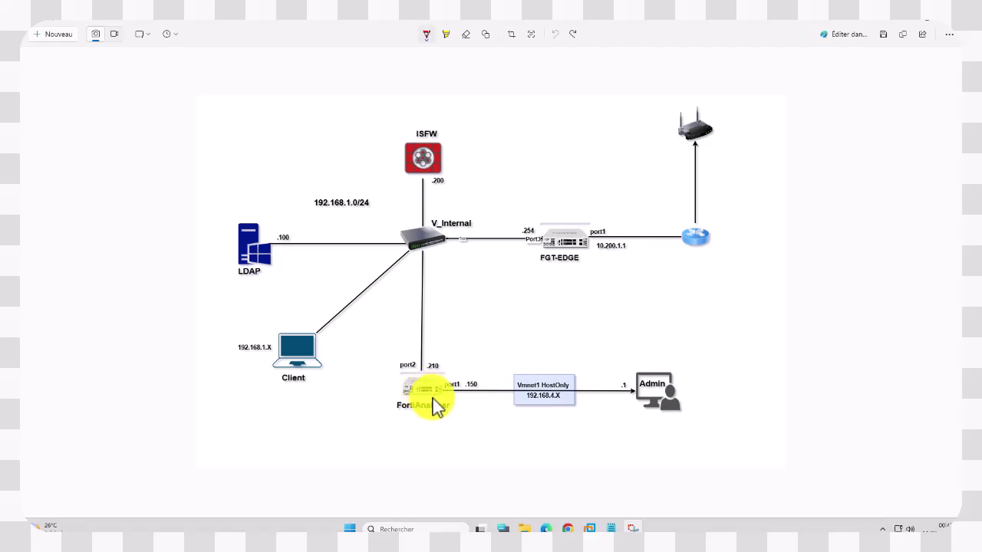
# Step: Trace the FortiAnalyser–Admin link and mark the area by FGT-EDGE's Port3 in red, undoing each annotation
pyautogui.moveTo(427, 409)
pyautogui.mouseDown()
pyautogui.moveTo(456, 467)
pyautogui.moveTo(599, 440)
pyautogui.moveTo(640, 392)
pyautogui.mouseUp()
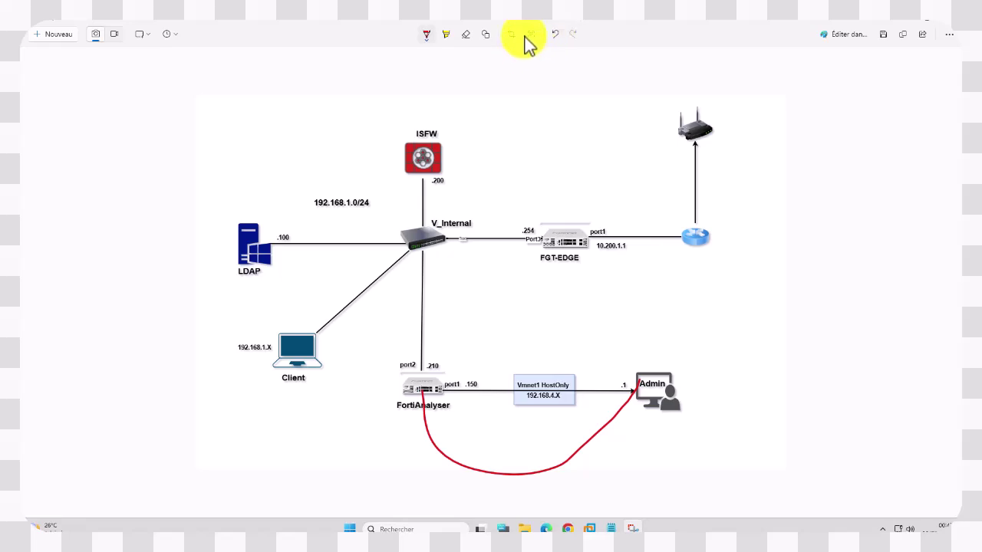
pyautogui.click(554, 37)
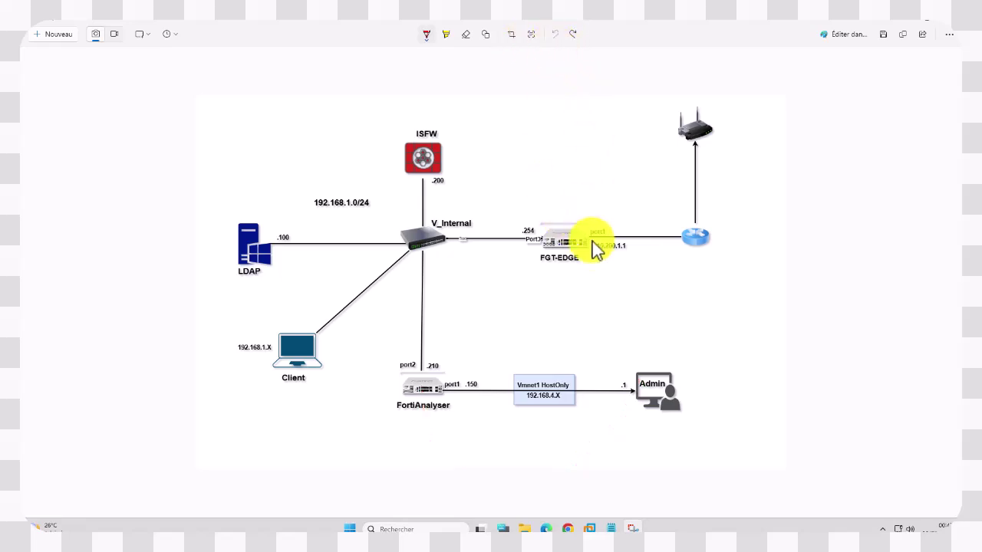
pyautogui.moveTo(563, 240)
pyautogui.mouseDown()
pyautogui.moveTo(517, 258)
pyautogui.moveTo(543, 278)
pyautogui.moveTo(522, 253)
pyautogui.moveTo(537, 246)
pyautogui.mouseUp()
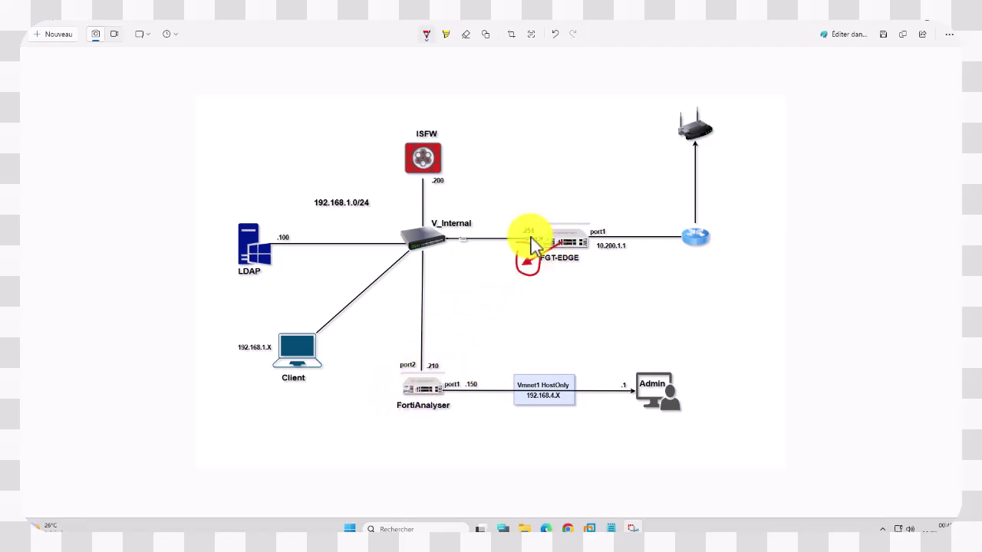
pyautogui.click(554, 33)
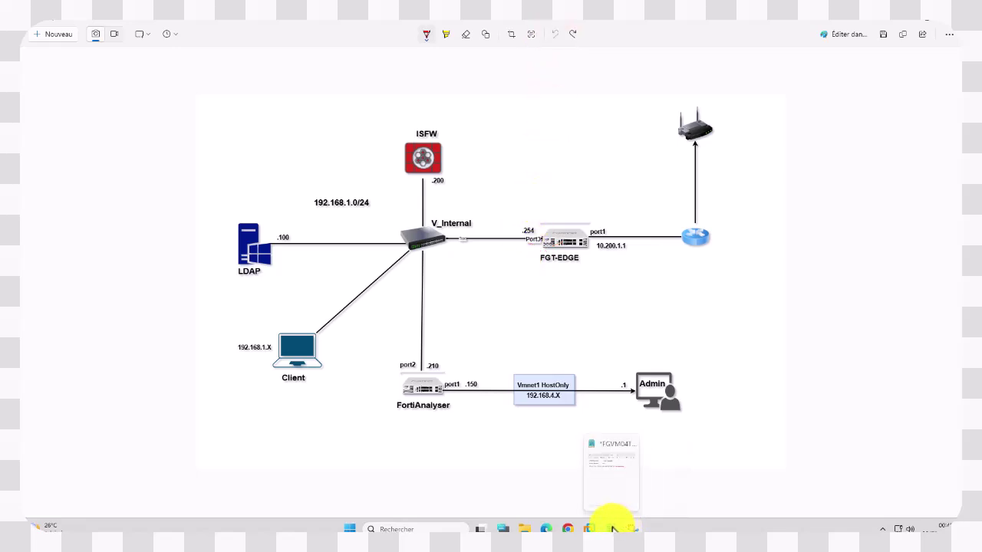
# Step: Switch to Notepad and highlight the Fortinet compatibility tool URL for FortiAnalyzer, and return to the network diagram
pyautogui.click(614, 528)
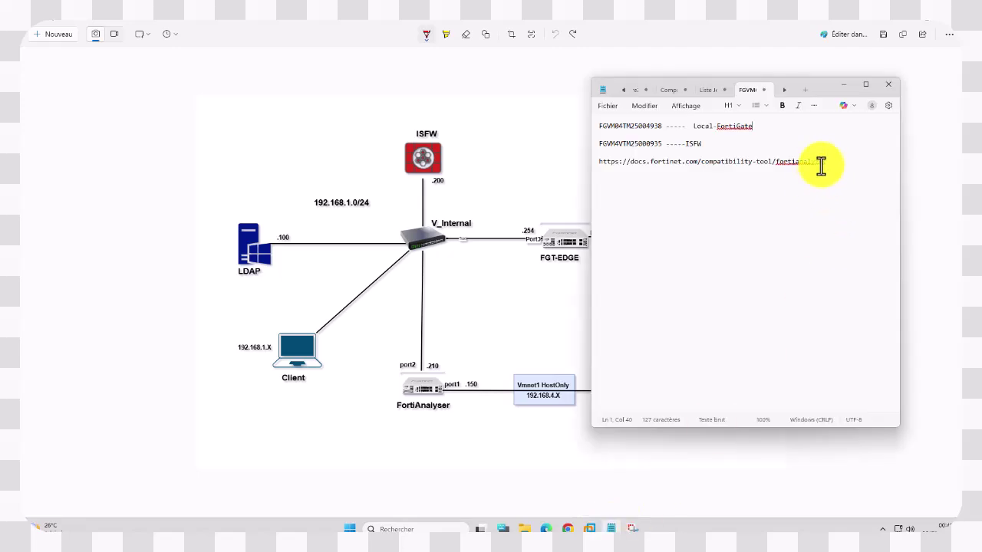
pyautogui.moveTo(826, 162); pyautogui.dragTo(594, 158)
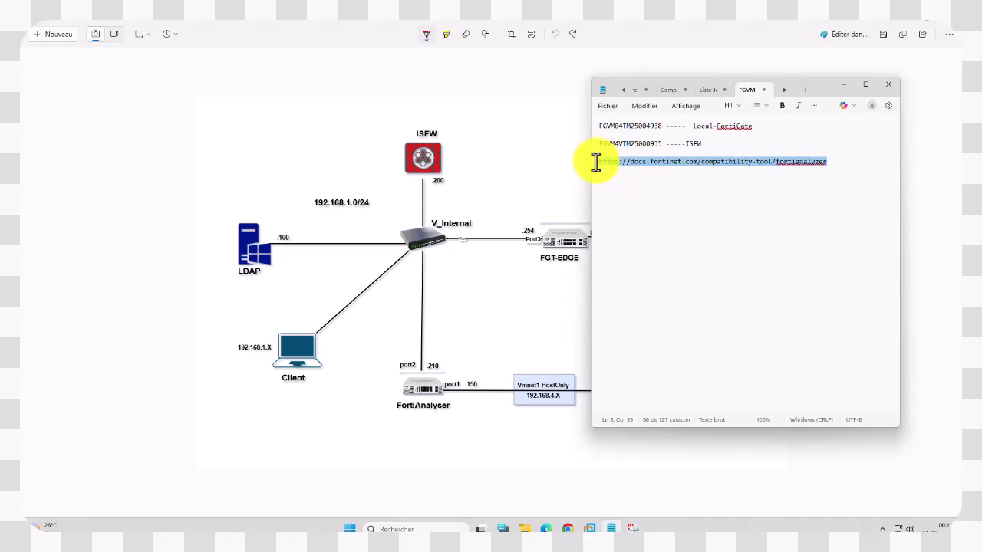
pyautogui.rightClick(708, 163)
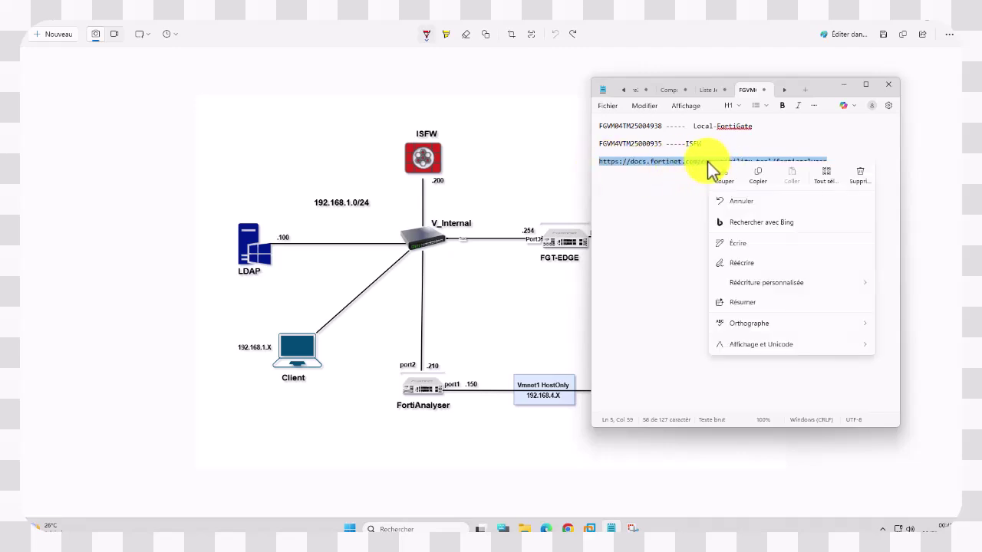
pyautogui.click(543, 168)
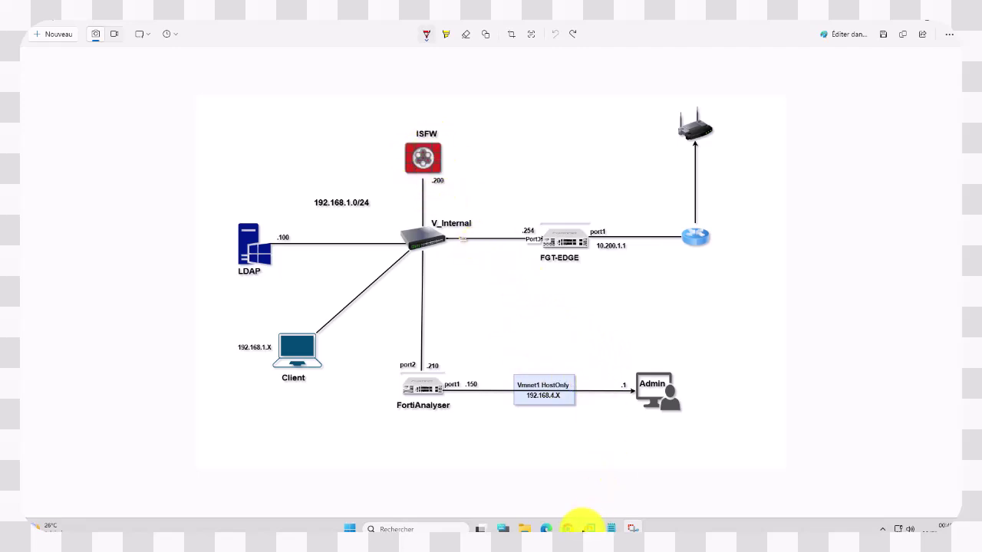
# Step: Switch to the Local-FortiGate console in Chrome and reach its Fabric Connectors page through the Security Fabric widget's logging settings
pyautogui.moveTo(569, 528)
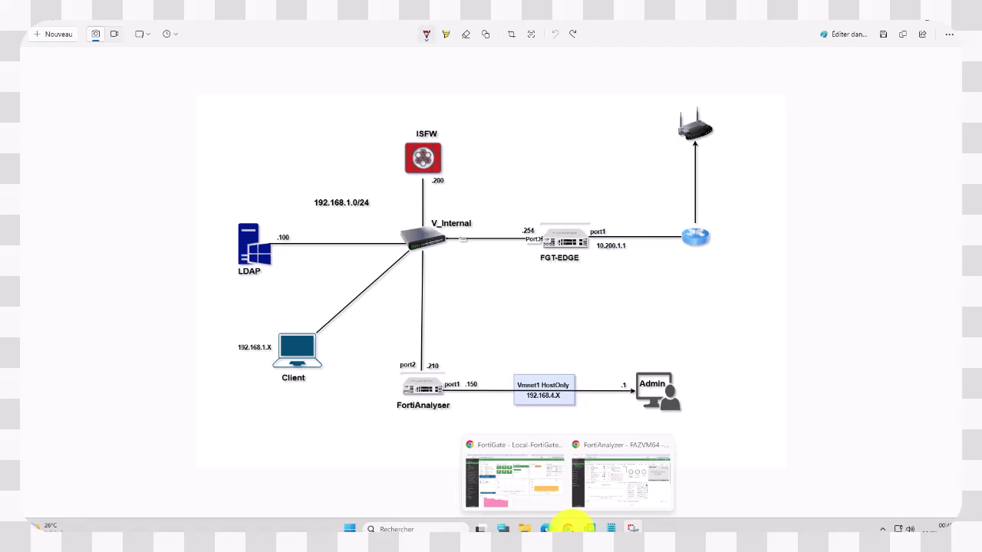
pyautogui.moveTo(603, 477)
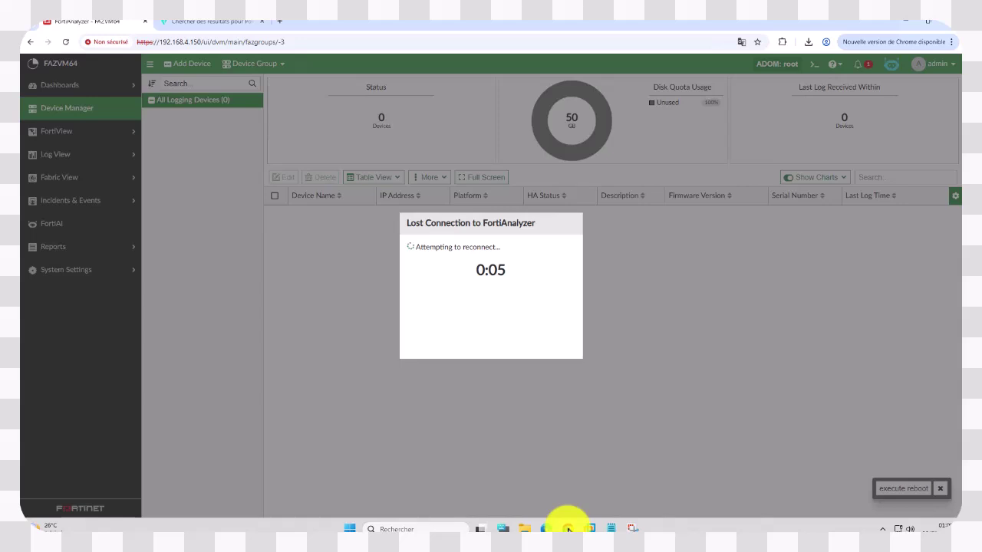
pyautogui.moveTo(566, 528)
pyautogui.click(526, 509)
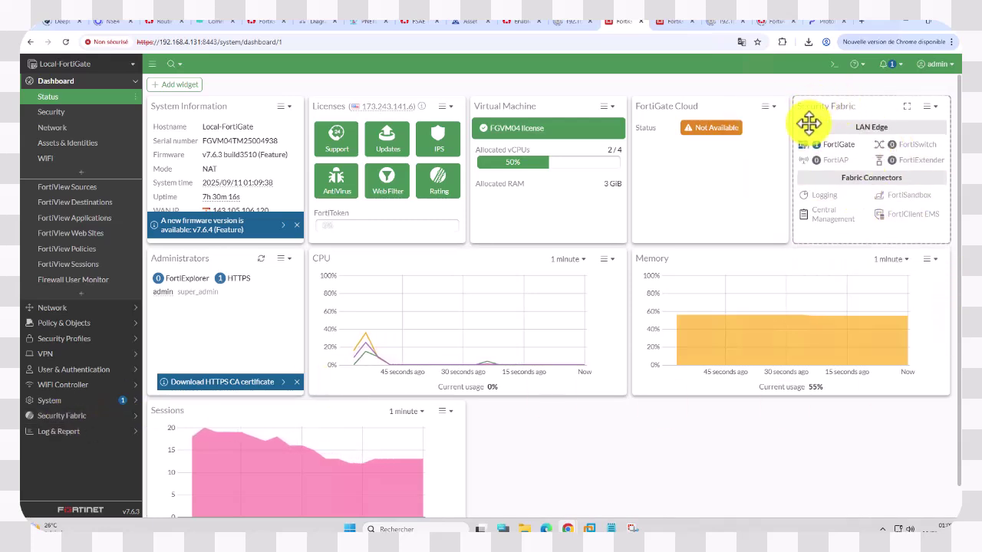
pyautogui.moveTo(844, 137)
pyautogui.moveTo(816, 194)
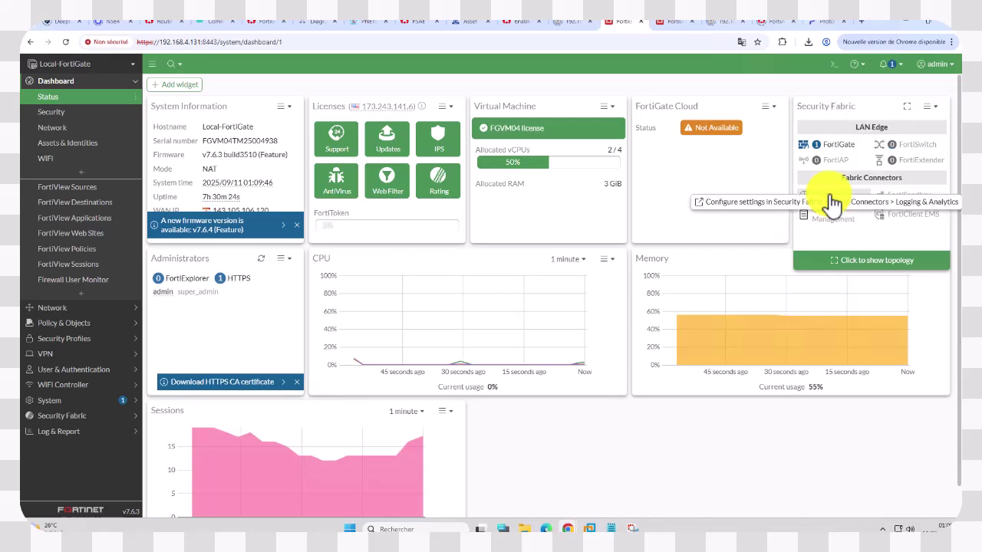
pyautogui.click(740, 211)
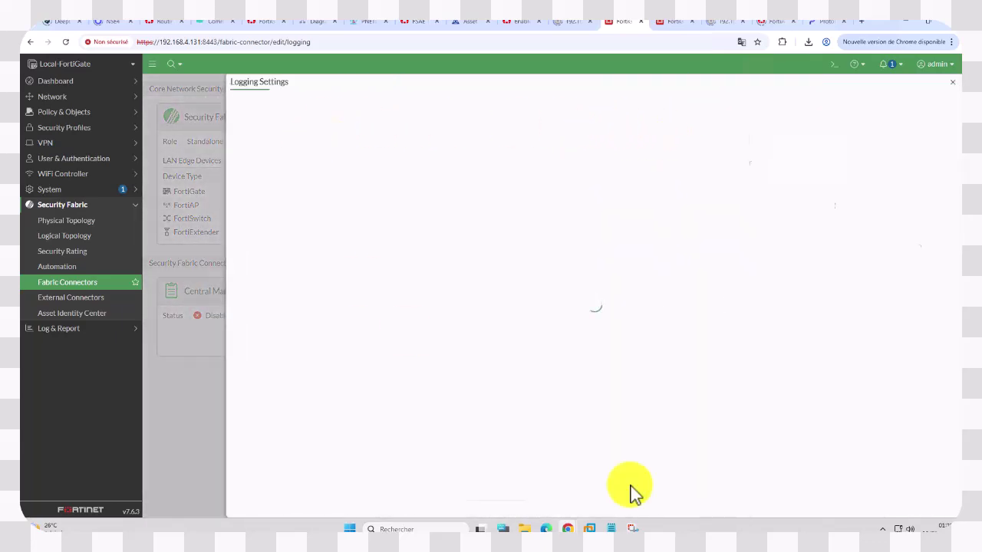
pyautogui.click(493, 507)
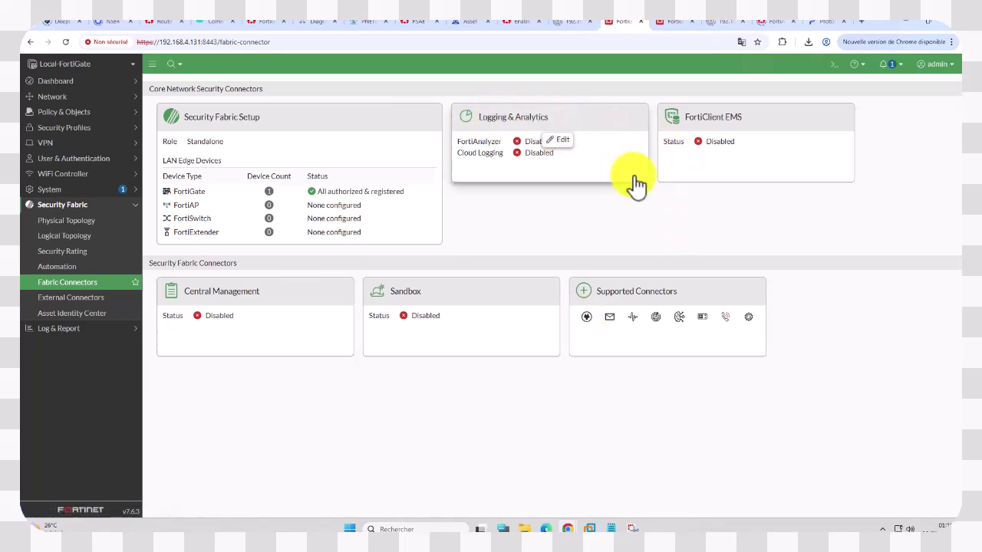
# Step: Enable FortiAnalyzer logging in Logging & Analytics with server 192.168.1.210 and Real Time upload, and accept the FortiAnalyzer's serial number and certificate
pyautogui.click(571, 147)
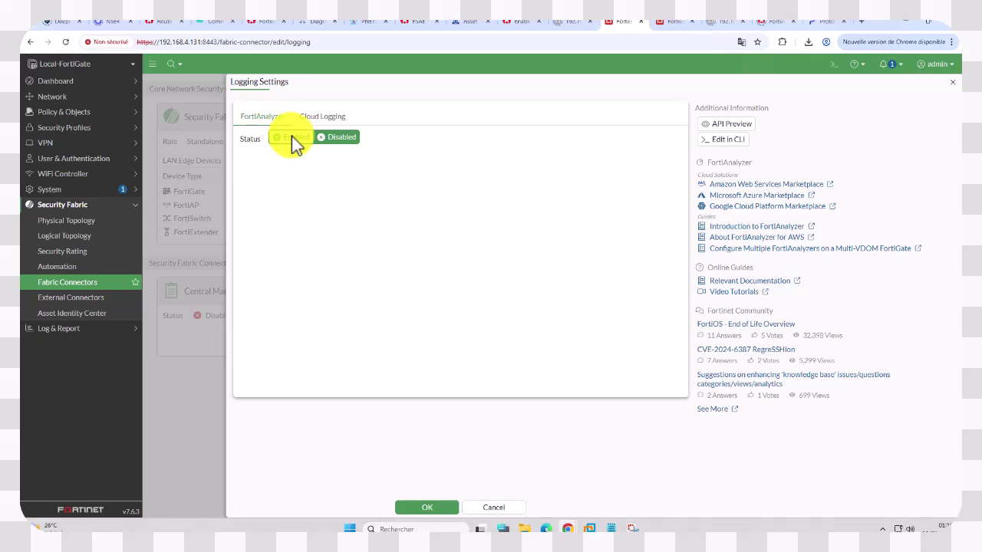
pyautogui.click(292, 137)
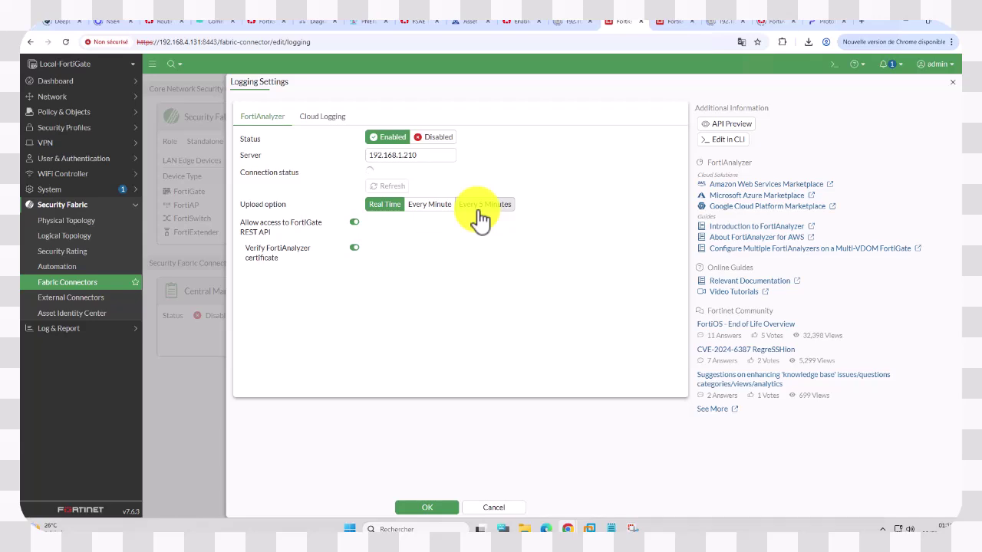
pyautogui.click(429, 510)
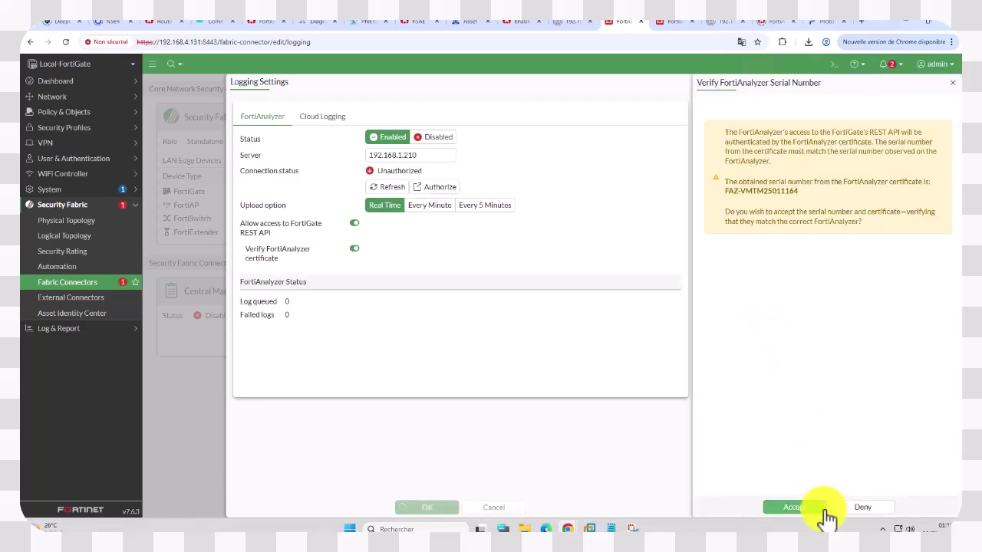
pyautogui.click(811, 509)
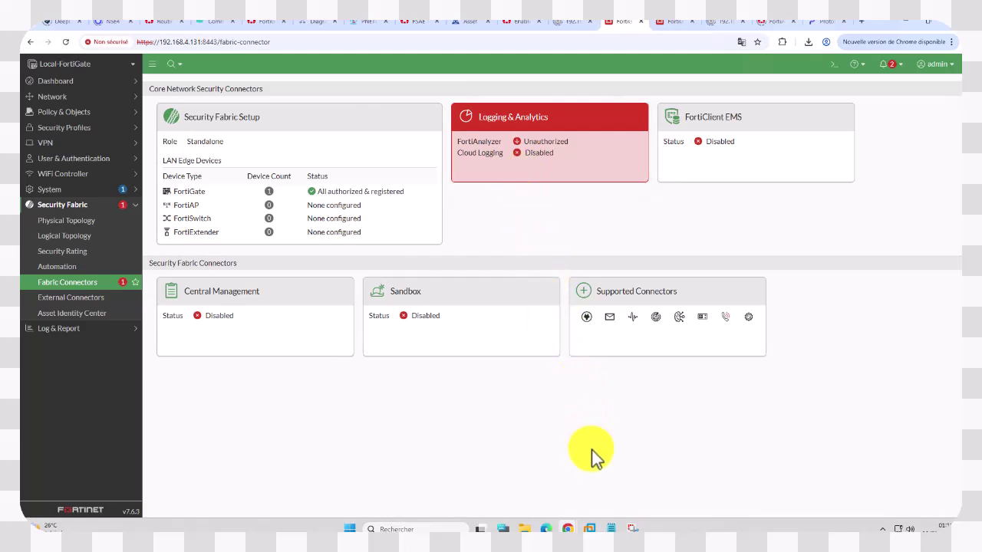
# Step: Switch to the FortiAnalyzer window, log in as admin with the account password, and select the root ADOM
pyautogui.moveTo(573, 528)
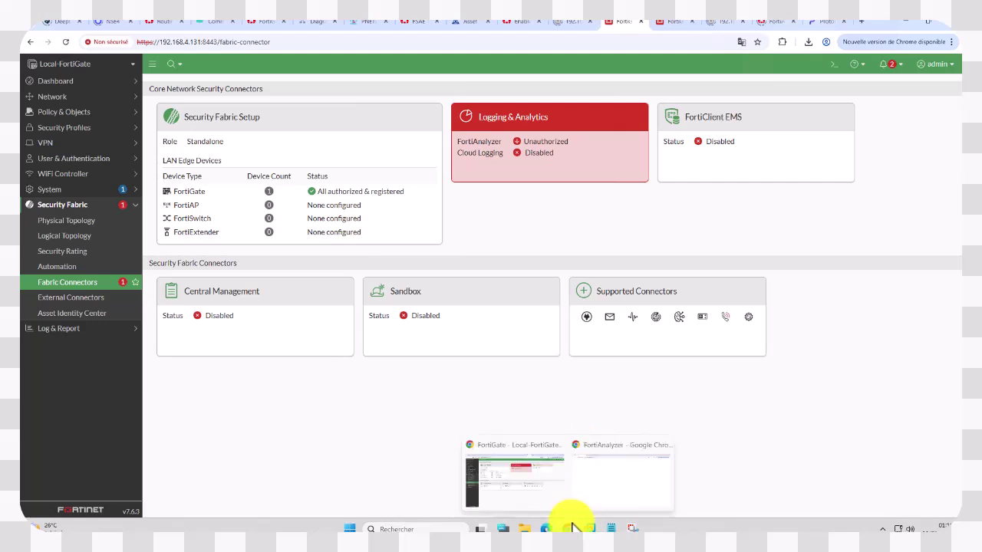
pyautogui.click(606, 475)
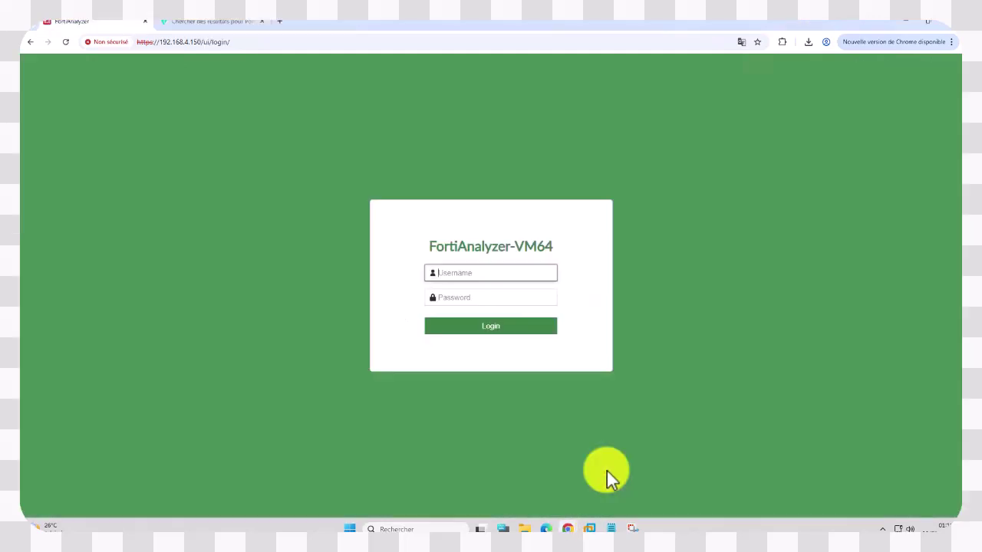
pyautogui.click(488, 278)
pyautogui.write('admi')
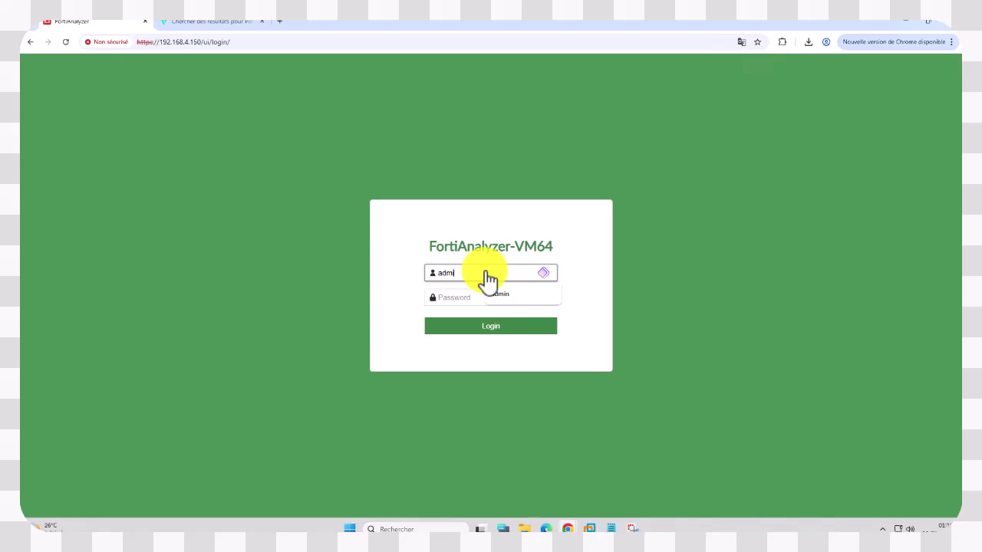
pyautogui.write('n')
pyautogui.press('Tab')
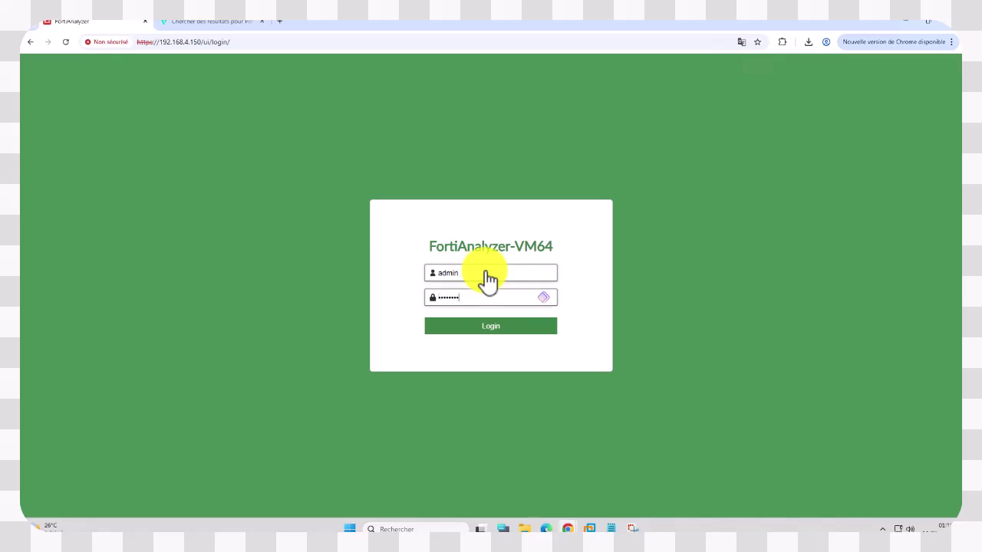
pyautogui.press('Return')
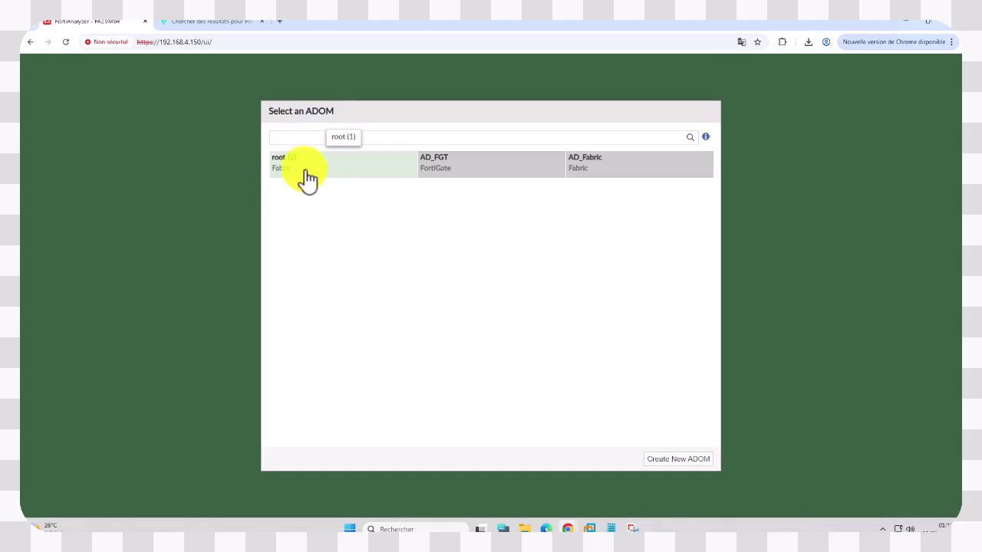
pyautogui.click(307, 178)
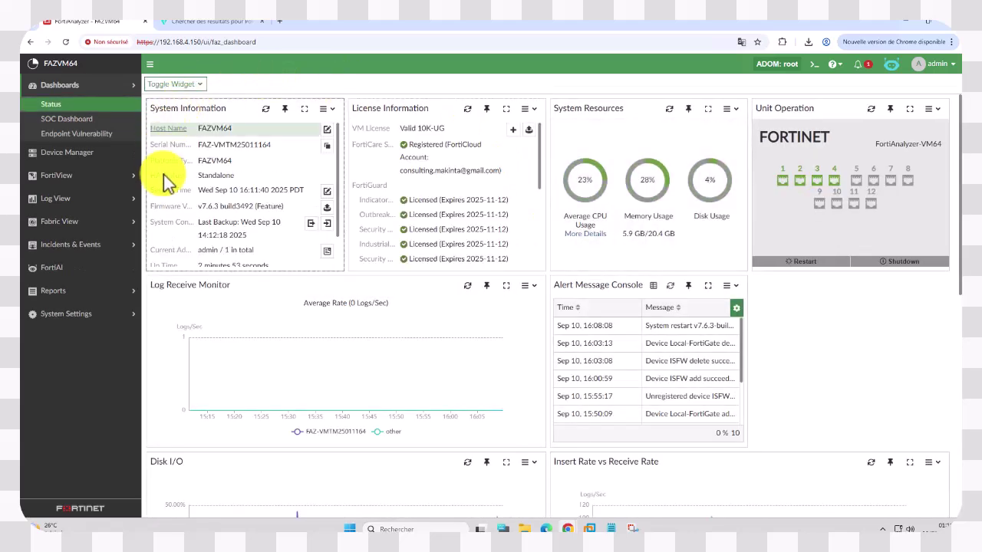
# Step: Authorize the unauthorized Local-FortiGate device in Device Manager, adding it to the root ADOM under the name Local-FortiGate
pyautogui.click(61, 159)
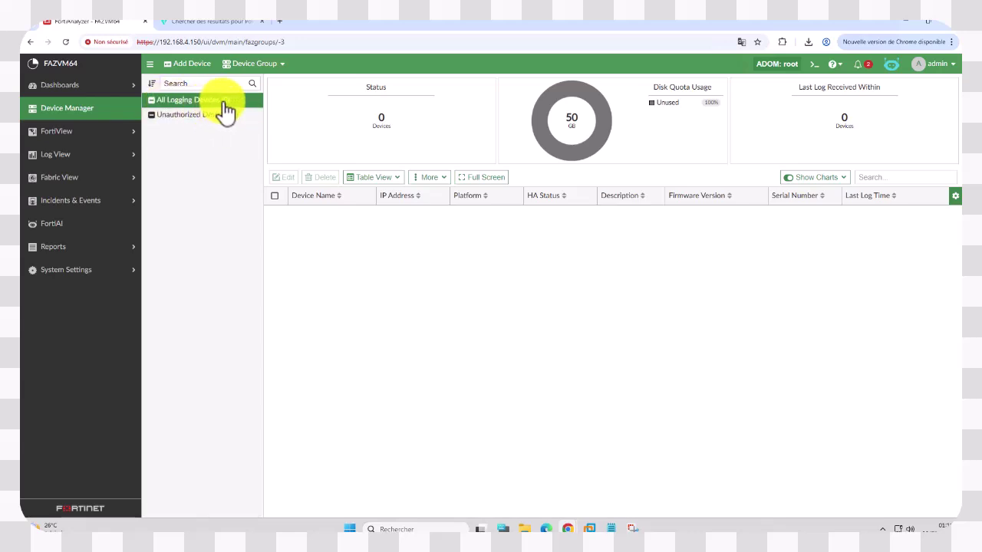
pyautogui.click(197, 115)
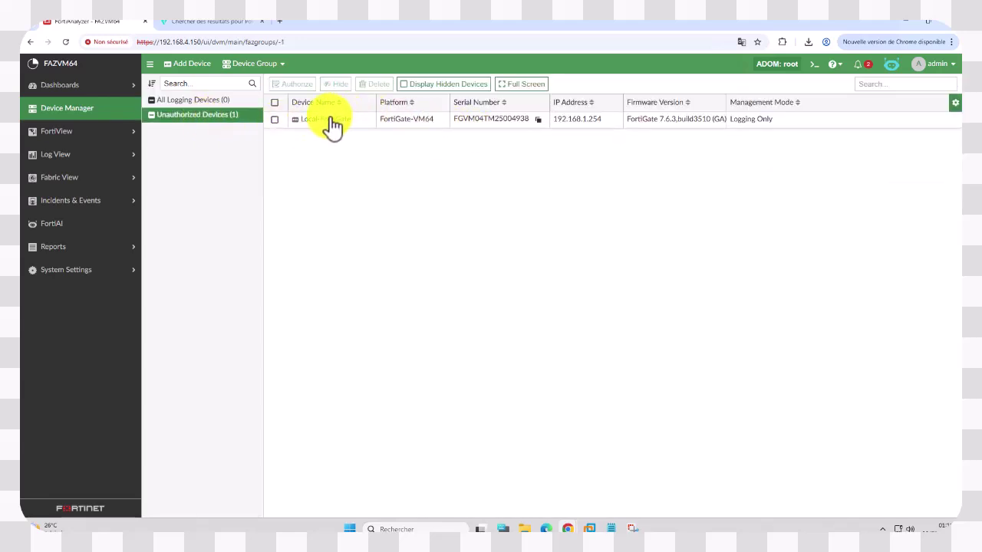
pyautogui.click(275, 121)
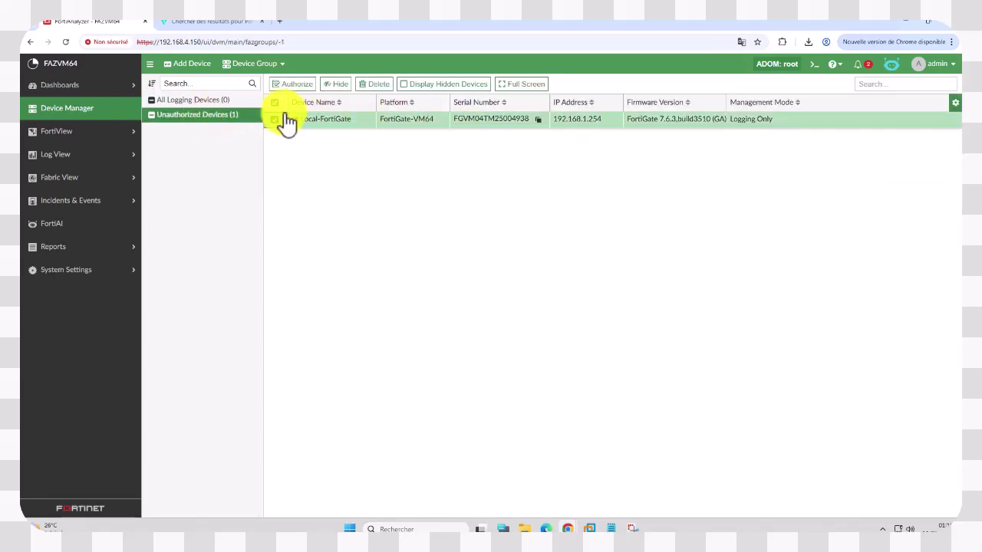
pyautogui.click(299, 87)
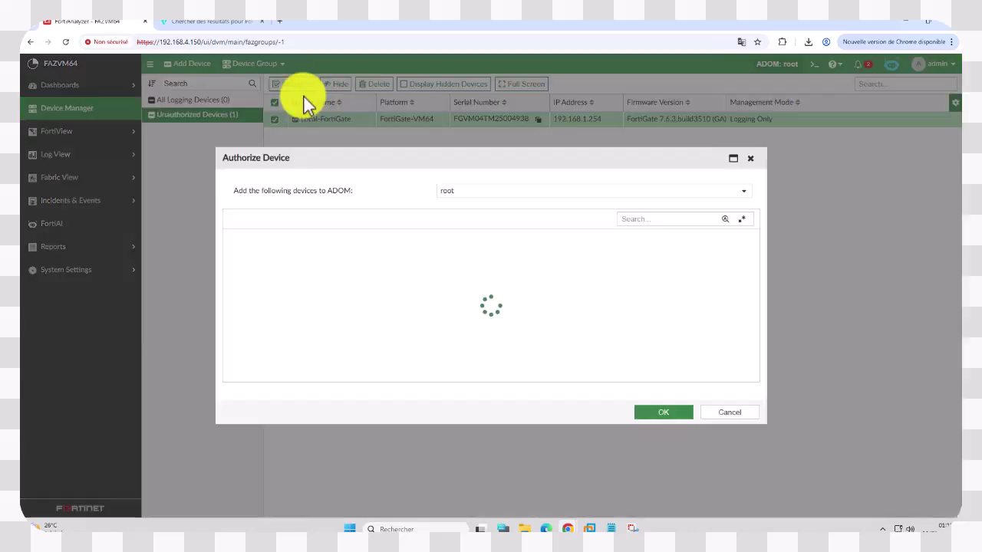
pyautogui.click(497, 197)
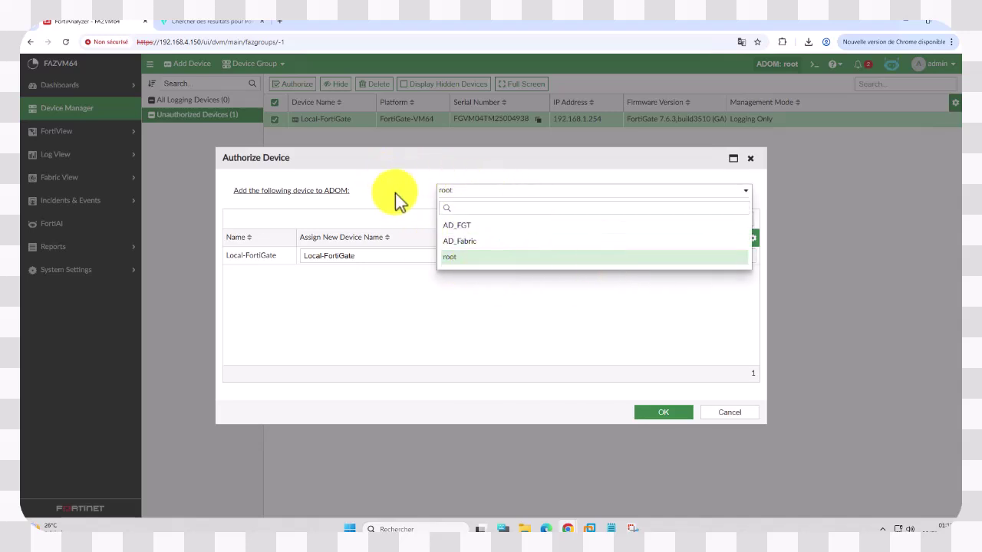
pyautogui.click(448, 194)
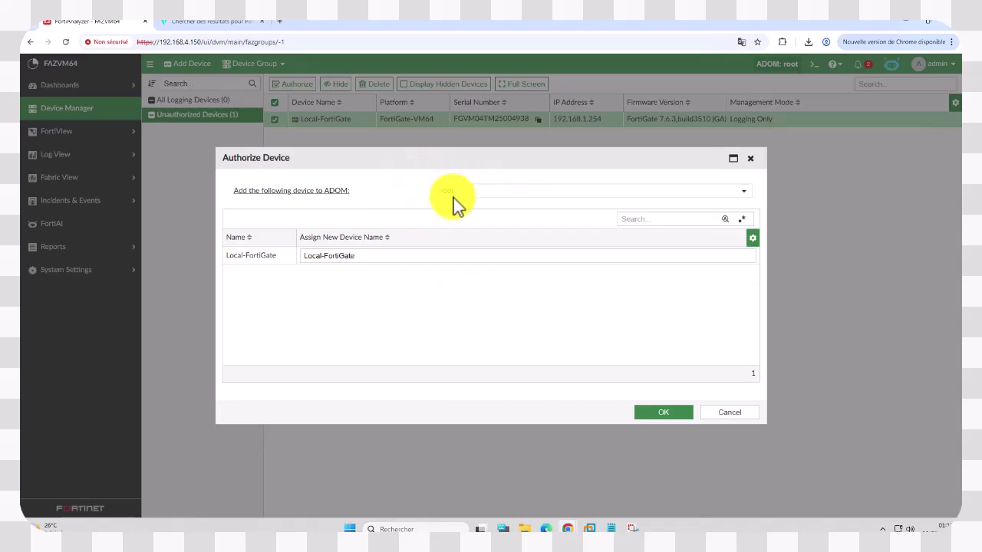
pyautogui.click(664, 413)
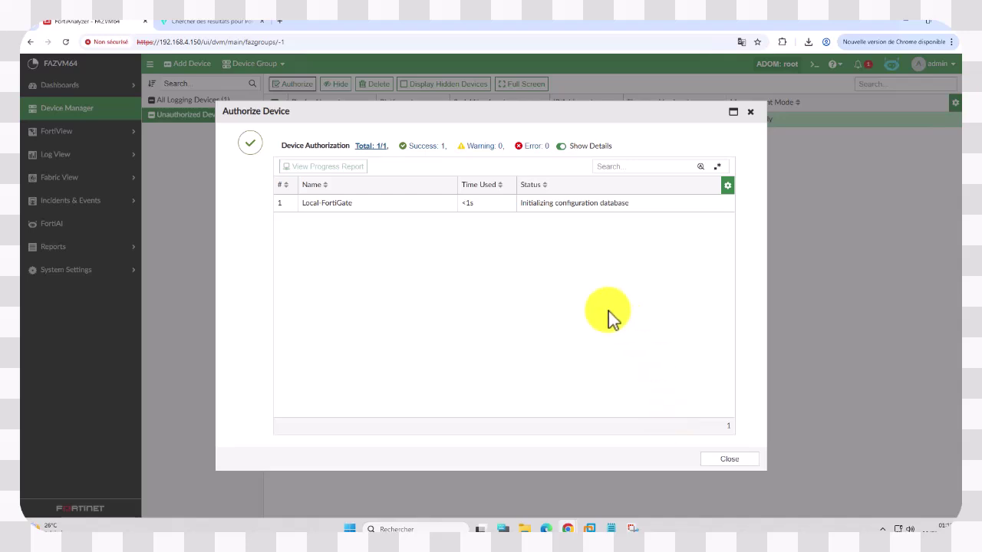
# Step: Close the finished device authorization report and reload the Device Manager page to check the logging device's status
pyautogui.click(742, 462)
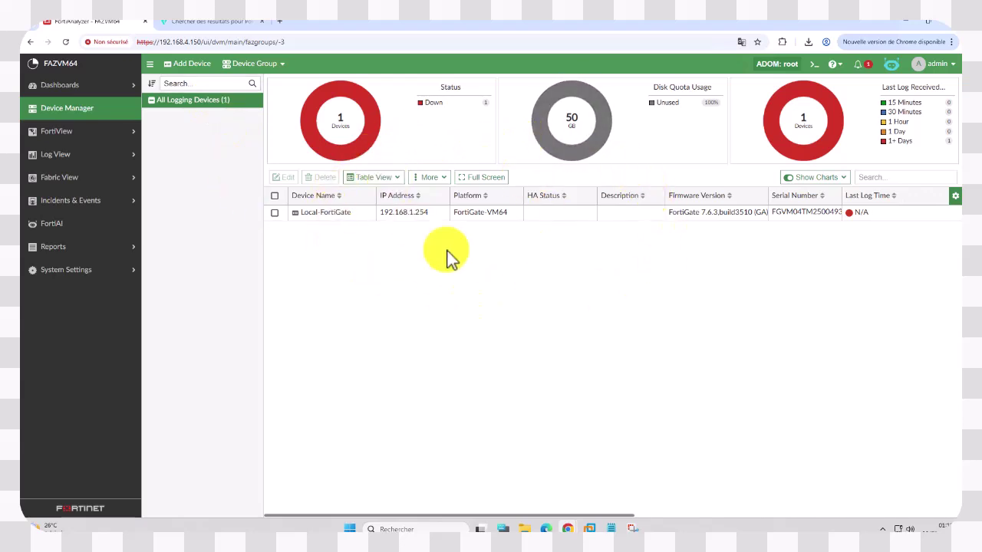
pyautogui.click(65, 42)
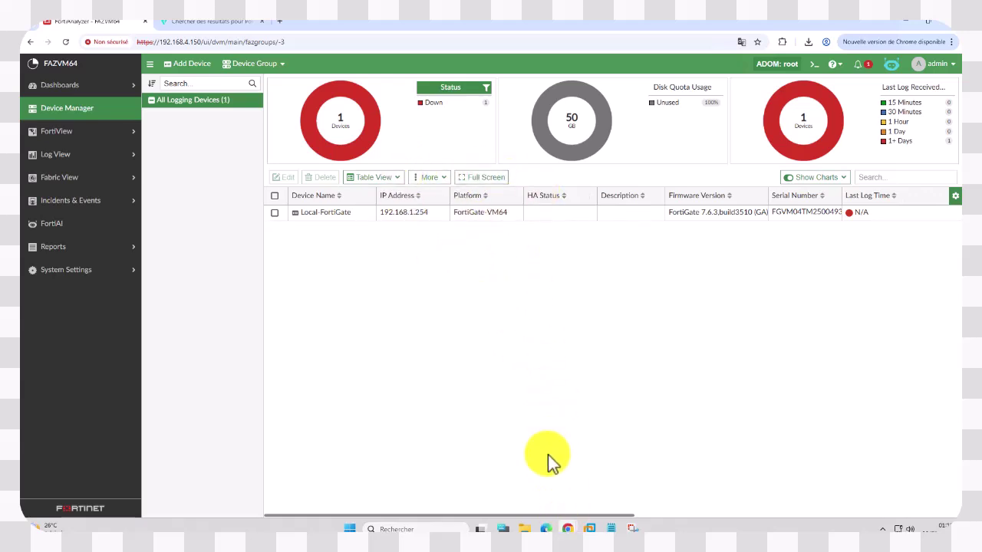
# Step: Switch to the Local-FortiGate console and reload its Fabric Connectors page to check the FortiAnalyzer connection status
pyautogui.moveTo(570, 527)
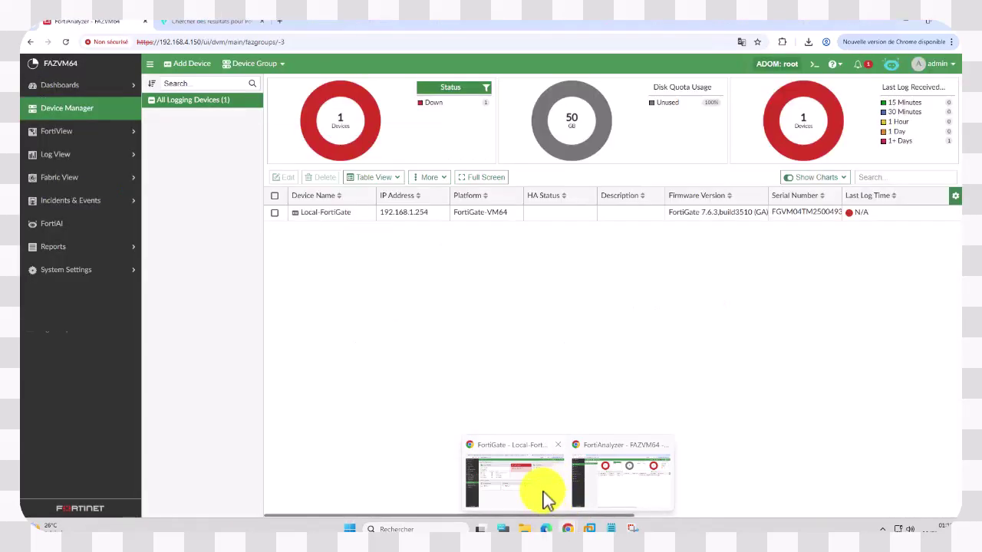
pyautogui.click(543, 498)
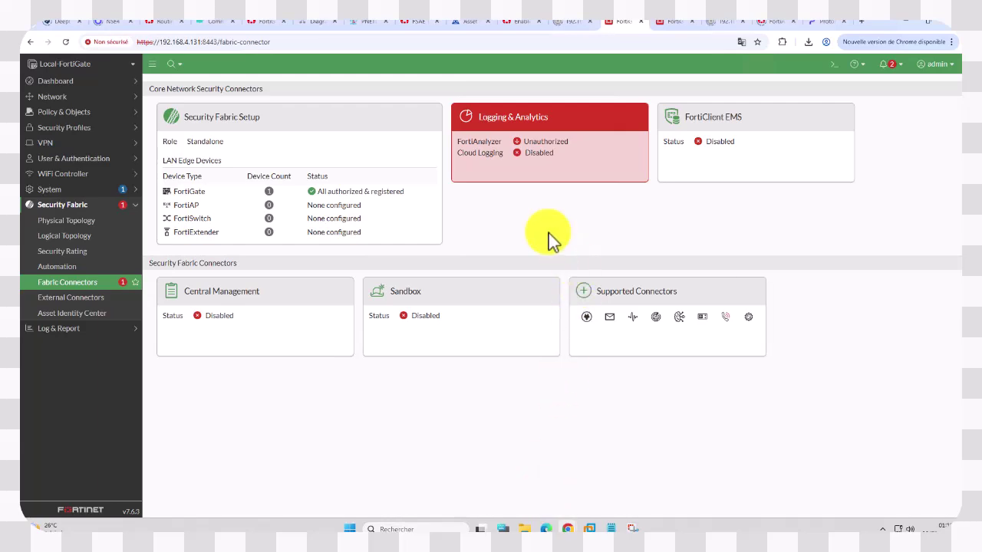
pyautogui.click(53, 267)
pyautogui.click(74, 286)
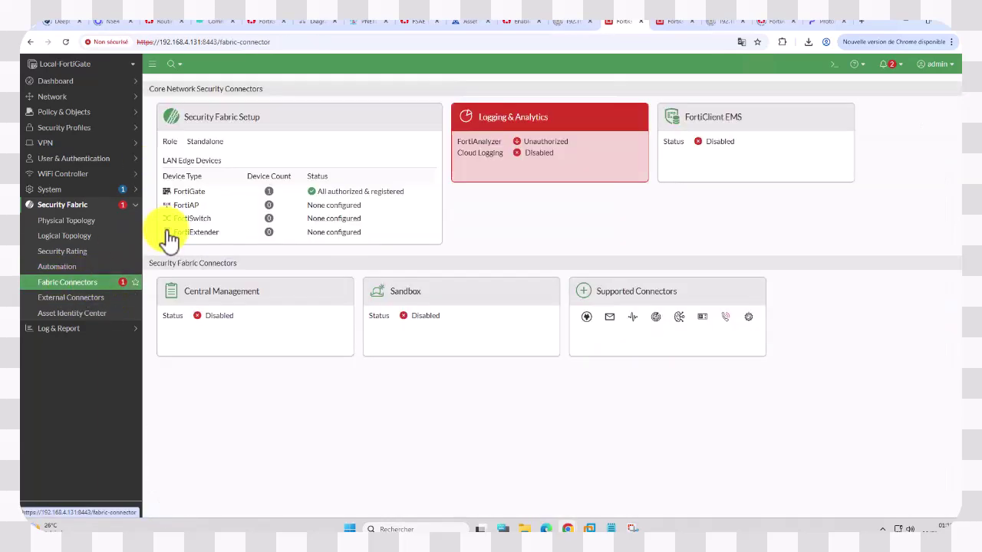
pyautogui.click(67, 42)
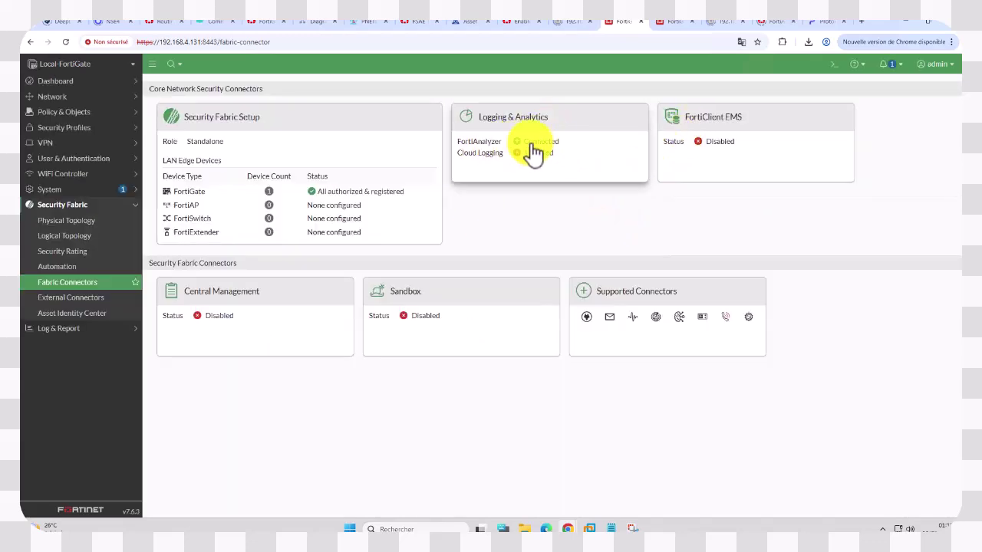
# Step: Review the FortiAnalyzer connection status, log queue and storage usage in the Logging & Analytics settings, and leave without saving
pyautogui.click(559, 140)
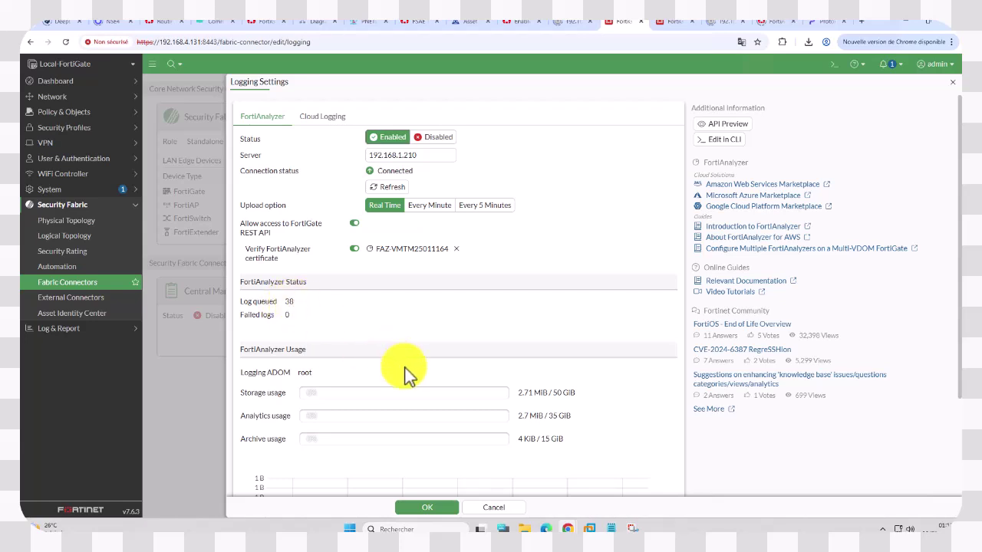
pyautogui.scroll(-3, 407, 370)
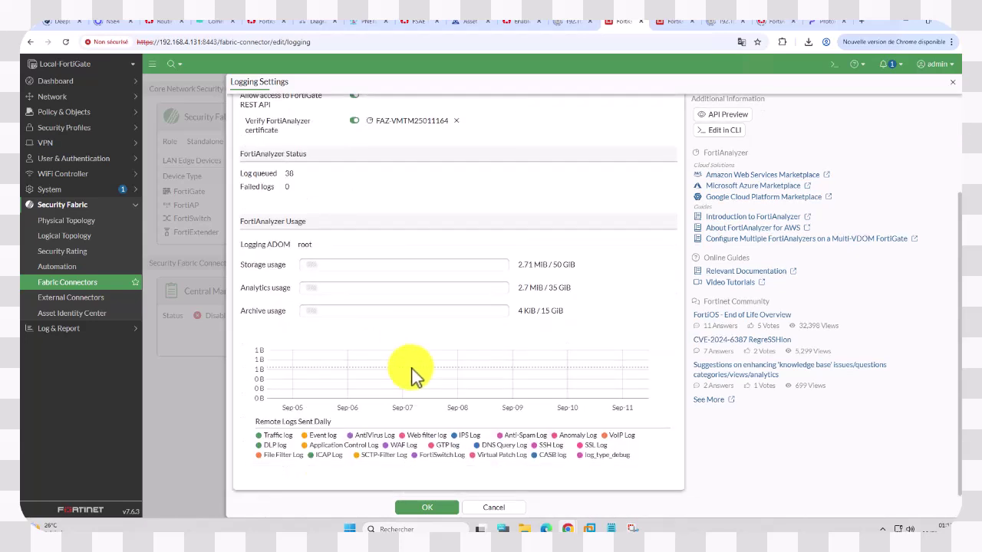
pyautogui.click(497, 508)
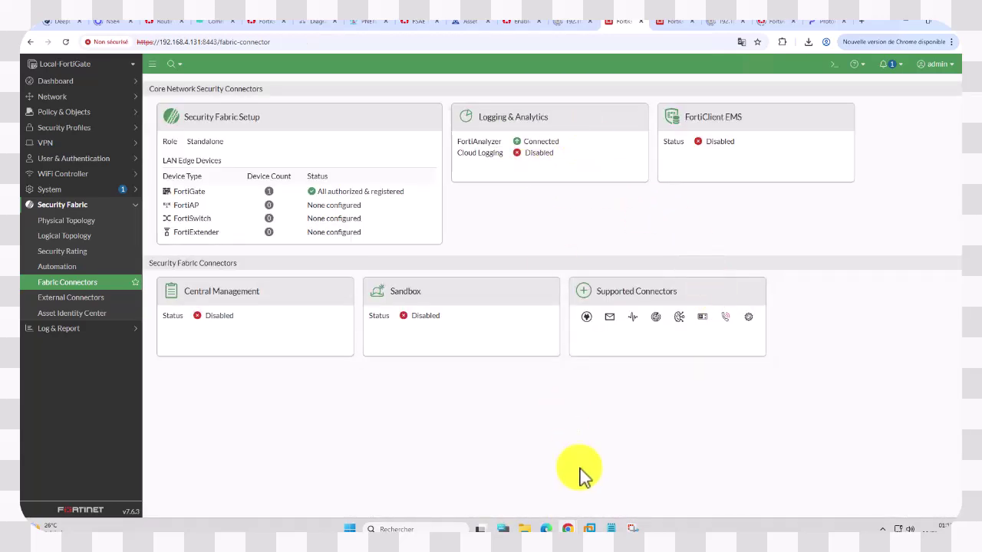
# Step: Switch back to the FortiAnalyzer window, reload Device Manager, and examine the device status and disk quota charts
pyautogui.moveTo(568, 528)
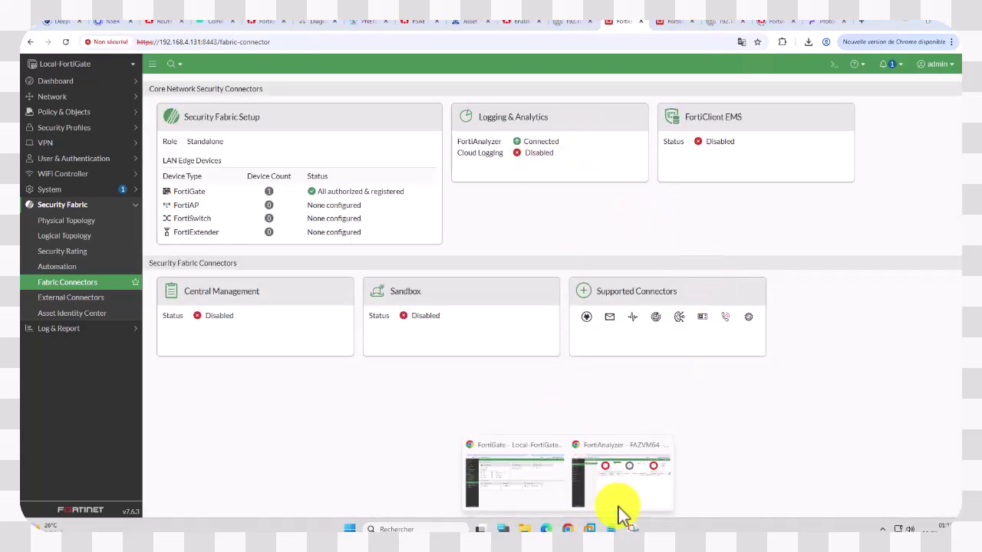
pyautogui.click(614, 469)
pyautogui.click(66, 42)
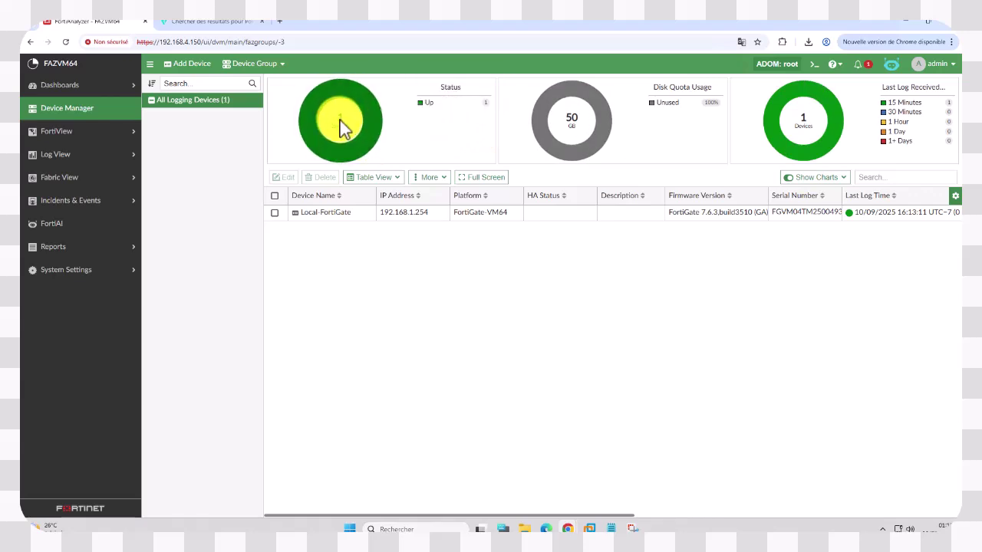
pyautogui.moveTo(357, 153)
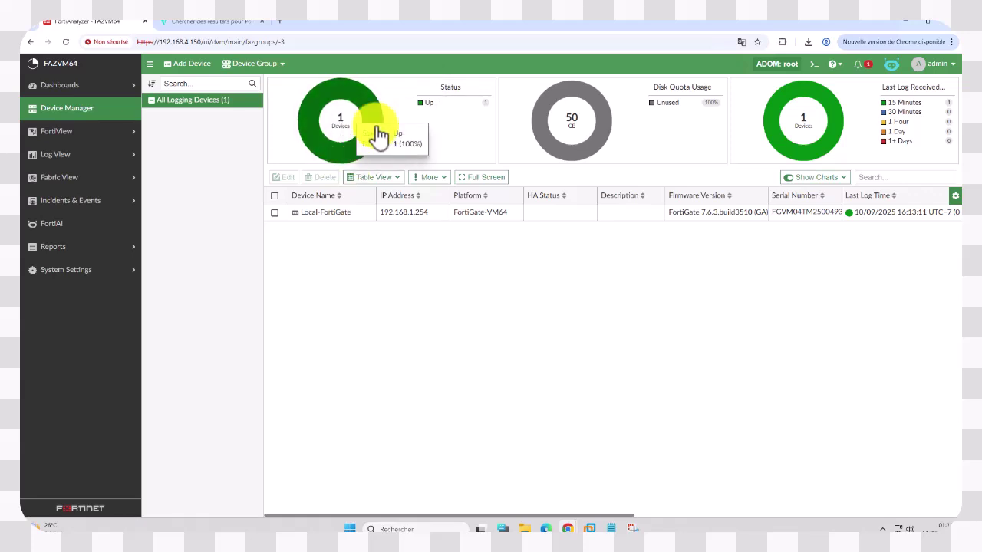
pyautogui.moveTo(358, 126)
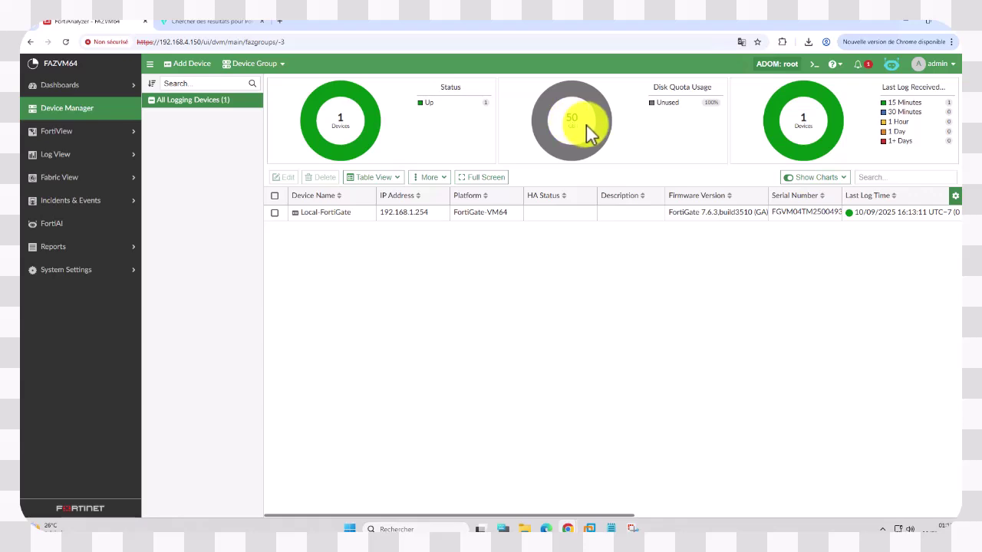
pyautogui.moveTo(611, 142)
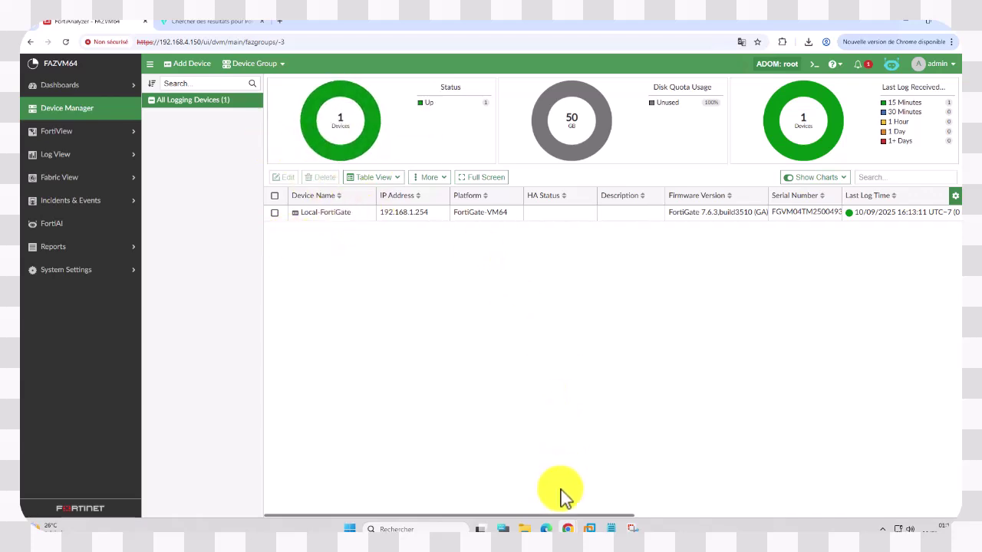
# Step: Switch to the Local-FortiGate console window
pyautogui.moveTo(568, 528)
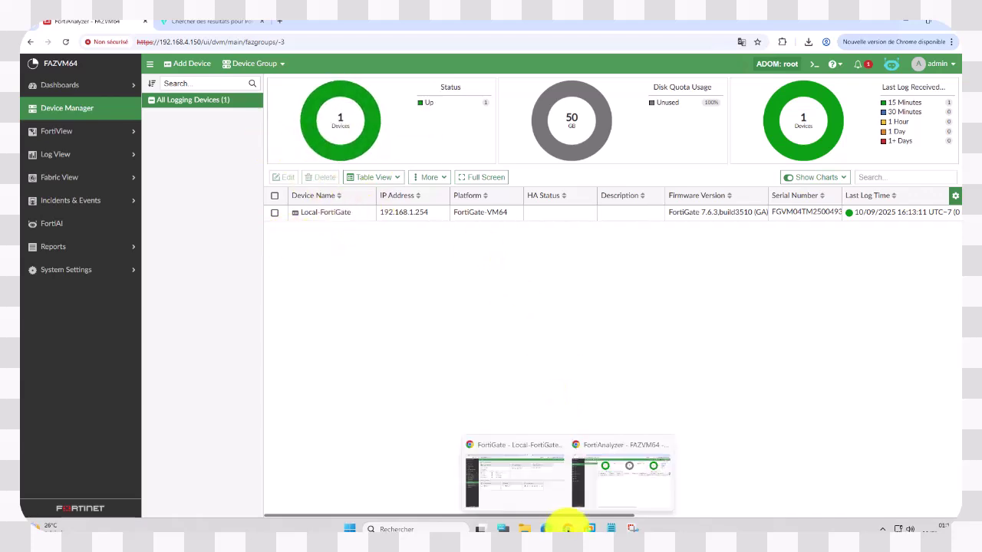